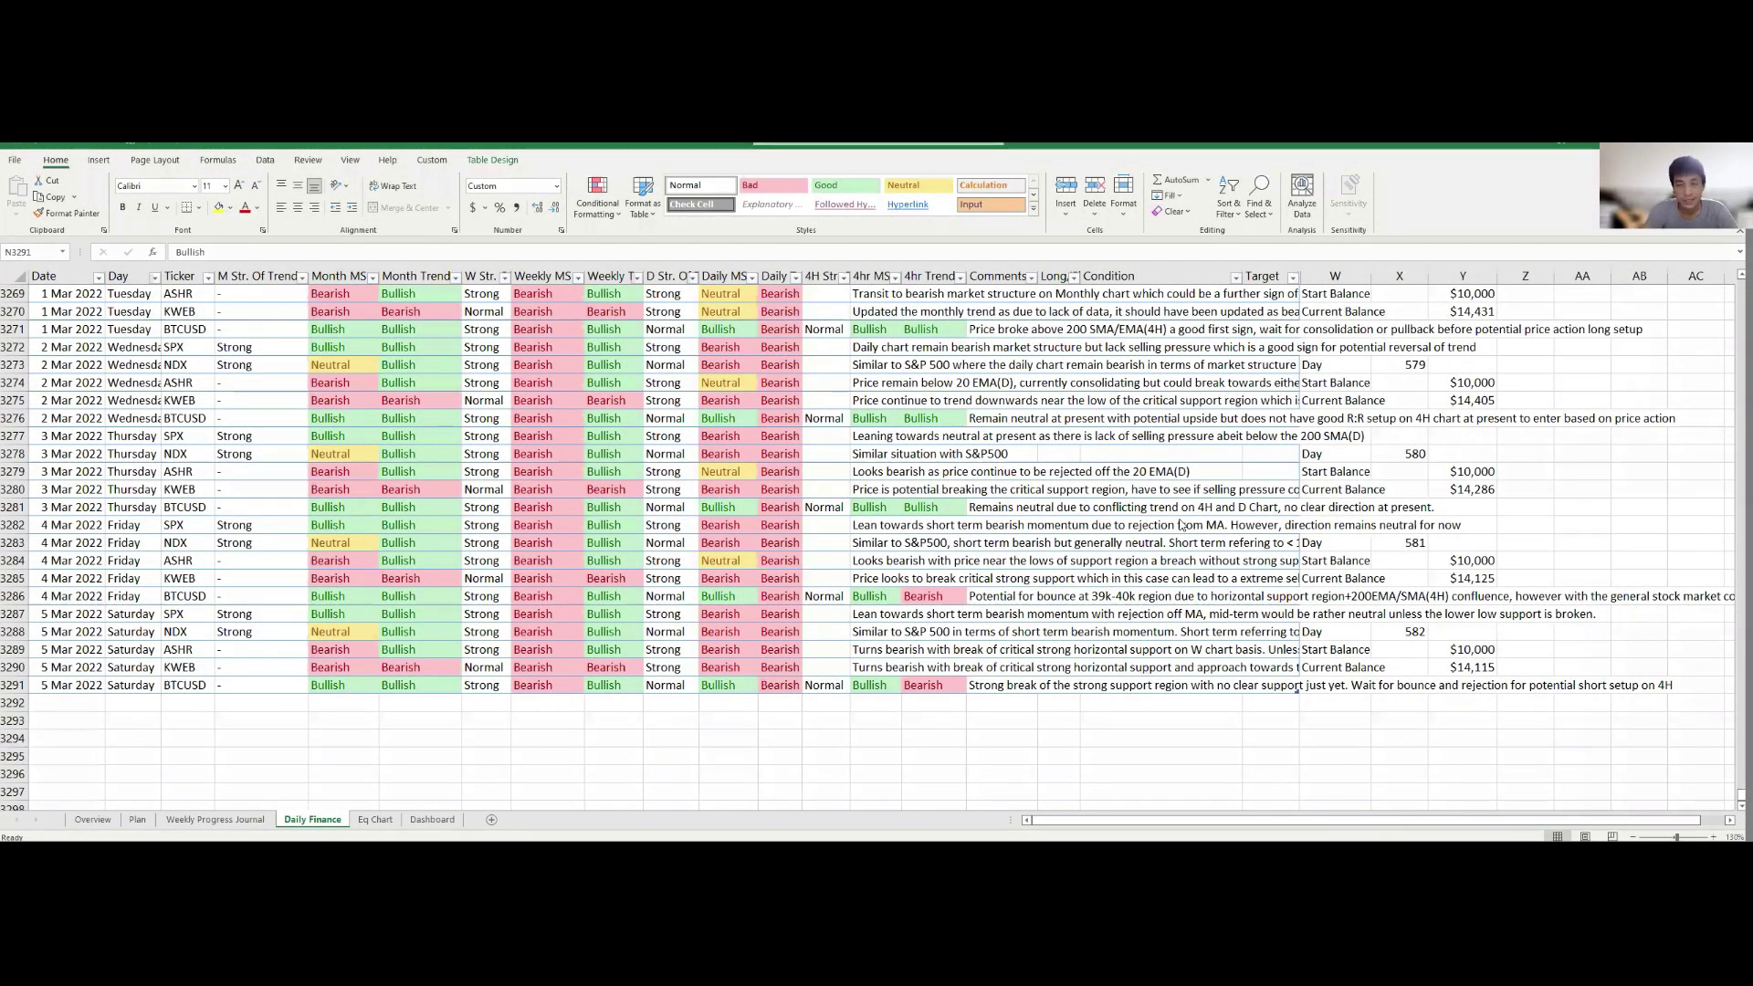
{"action": "left_click", "coordinate": [1463, 667]}
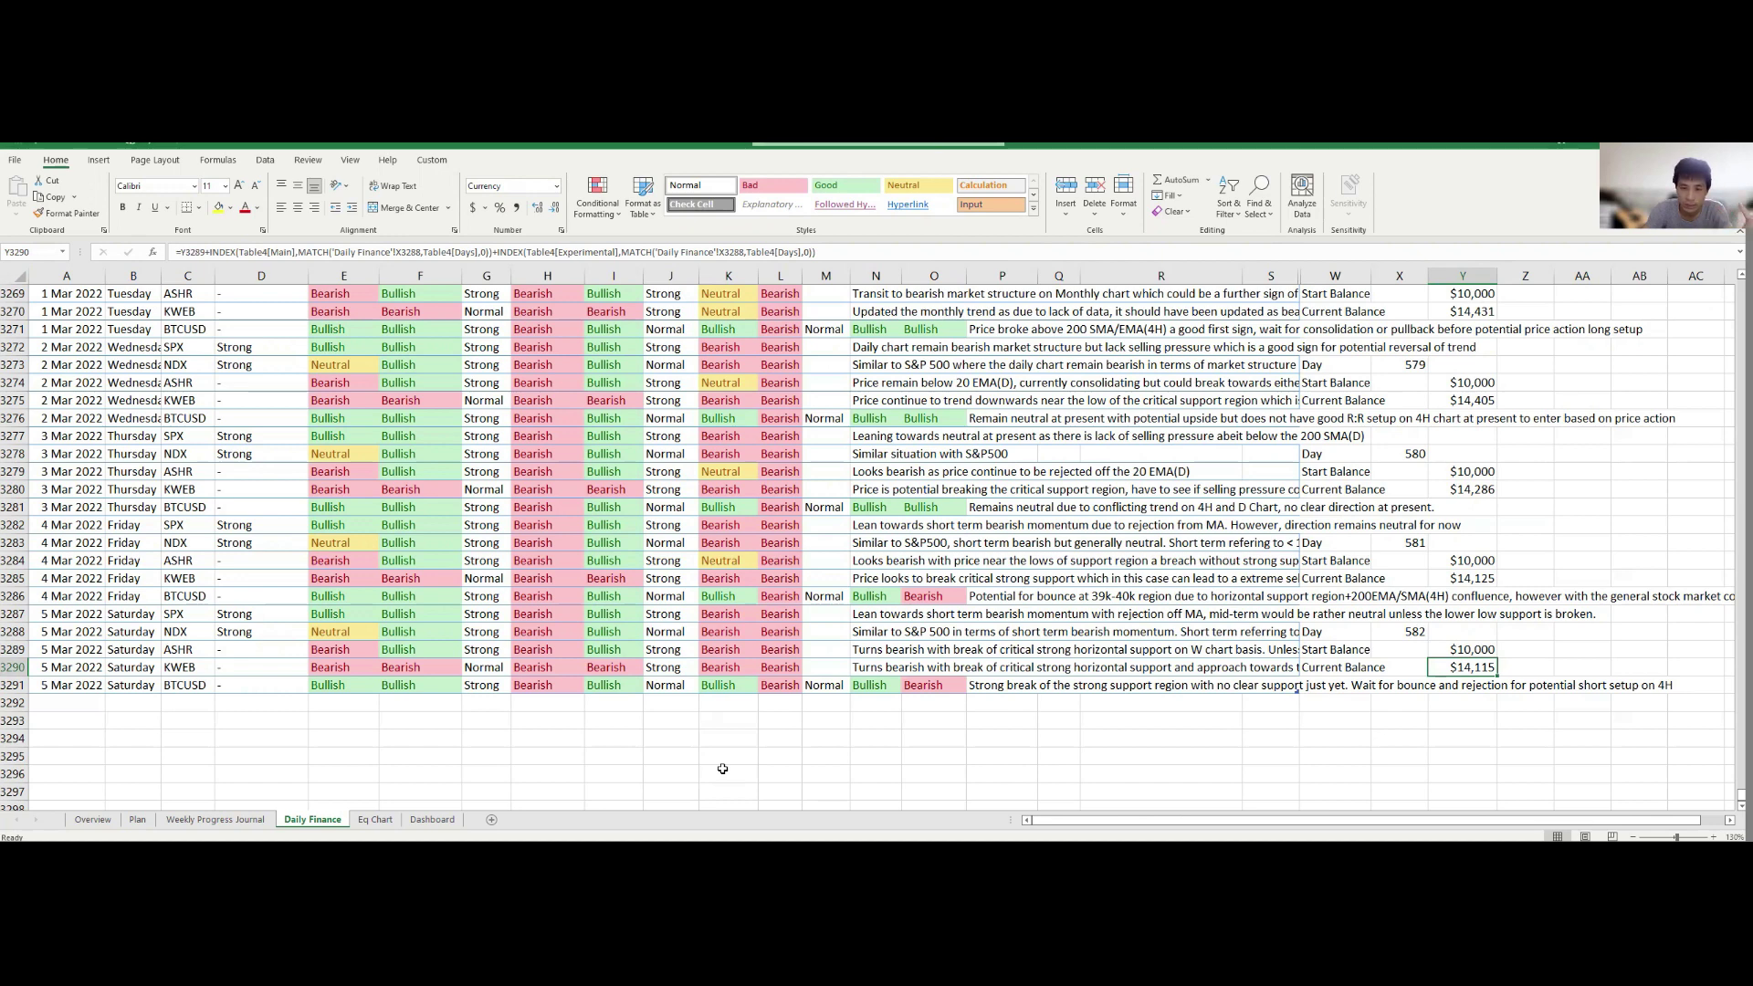
{"action": "left_click", "coordinate": [881, 617]}
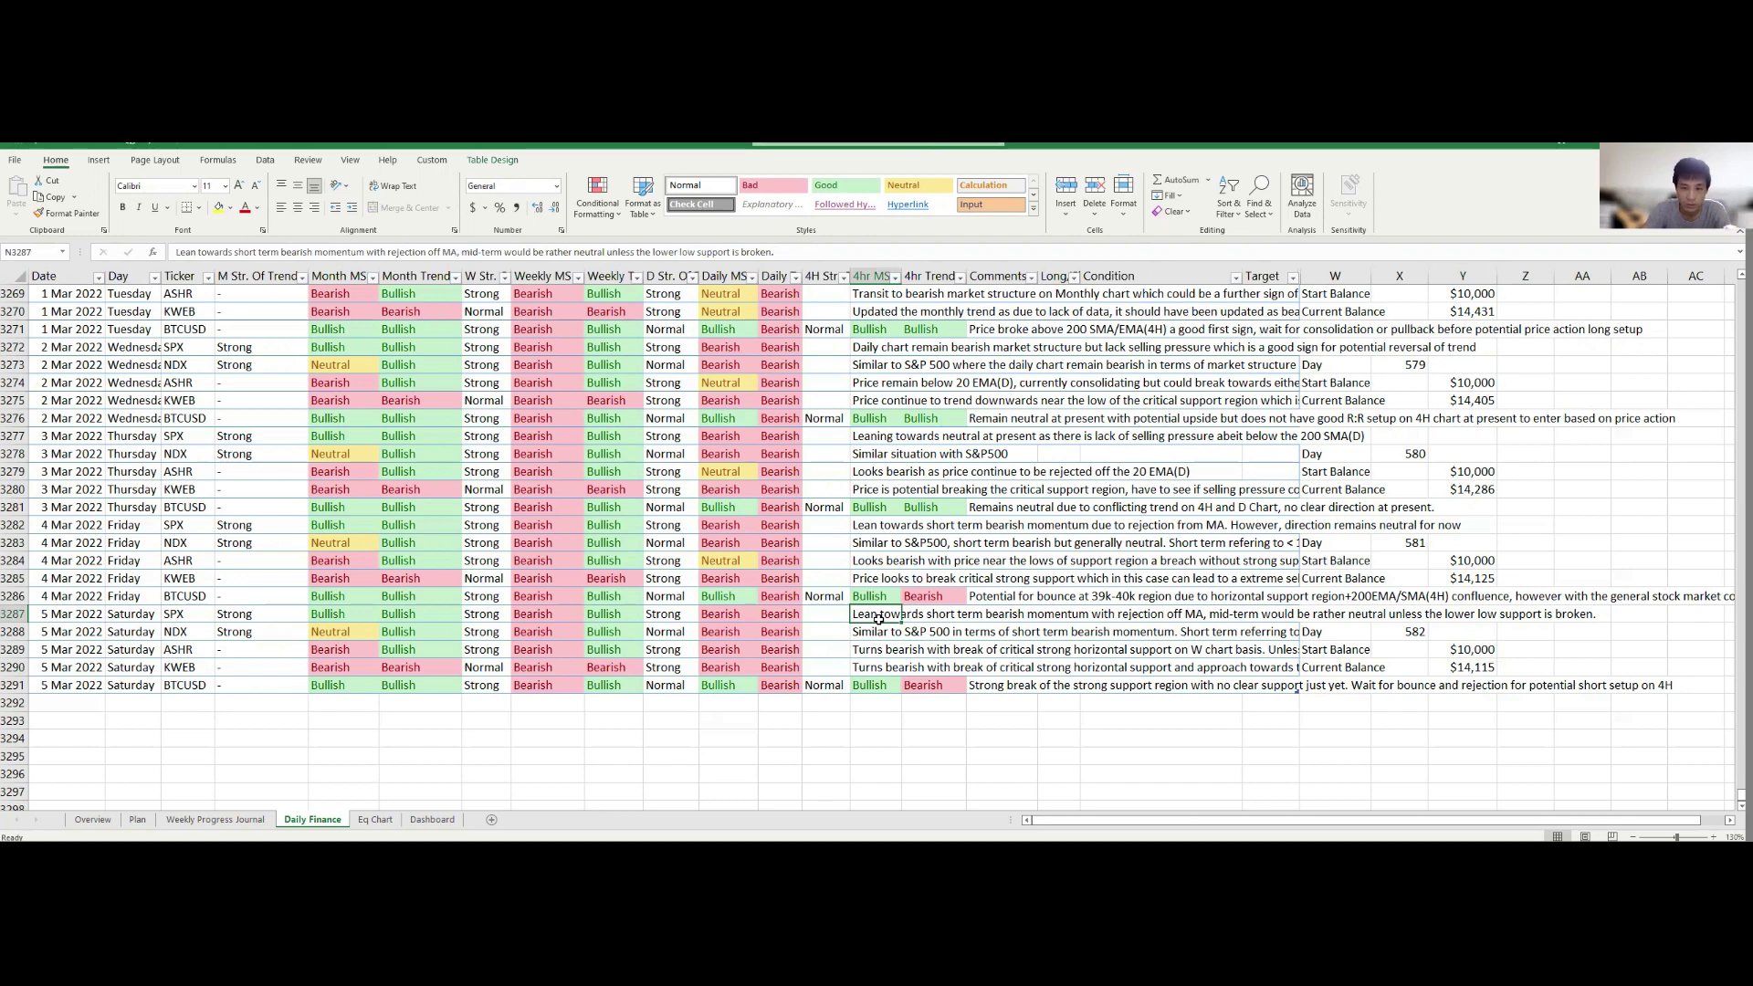
{"action": "left_click", "coordinate": [872, 651]}
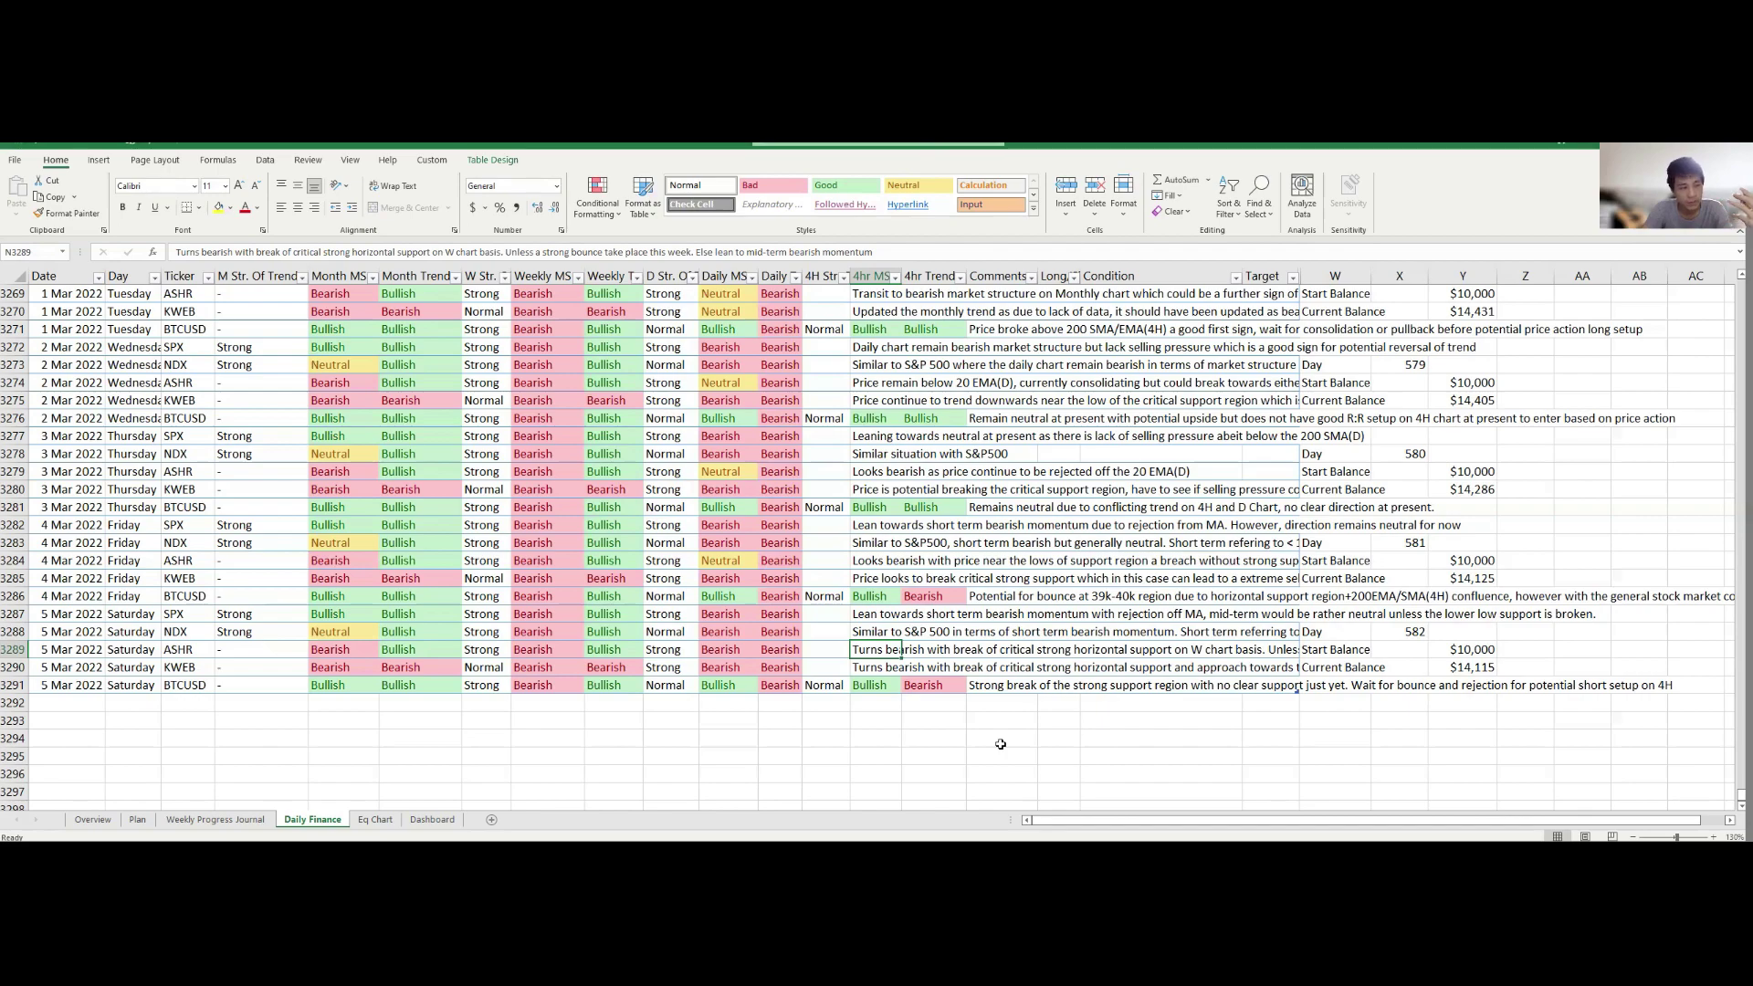
{"action": "key", "text": "alt+Tab"}
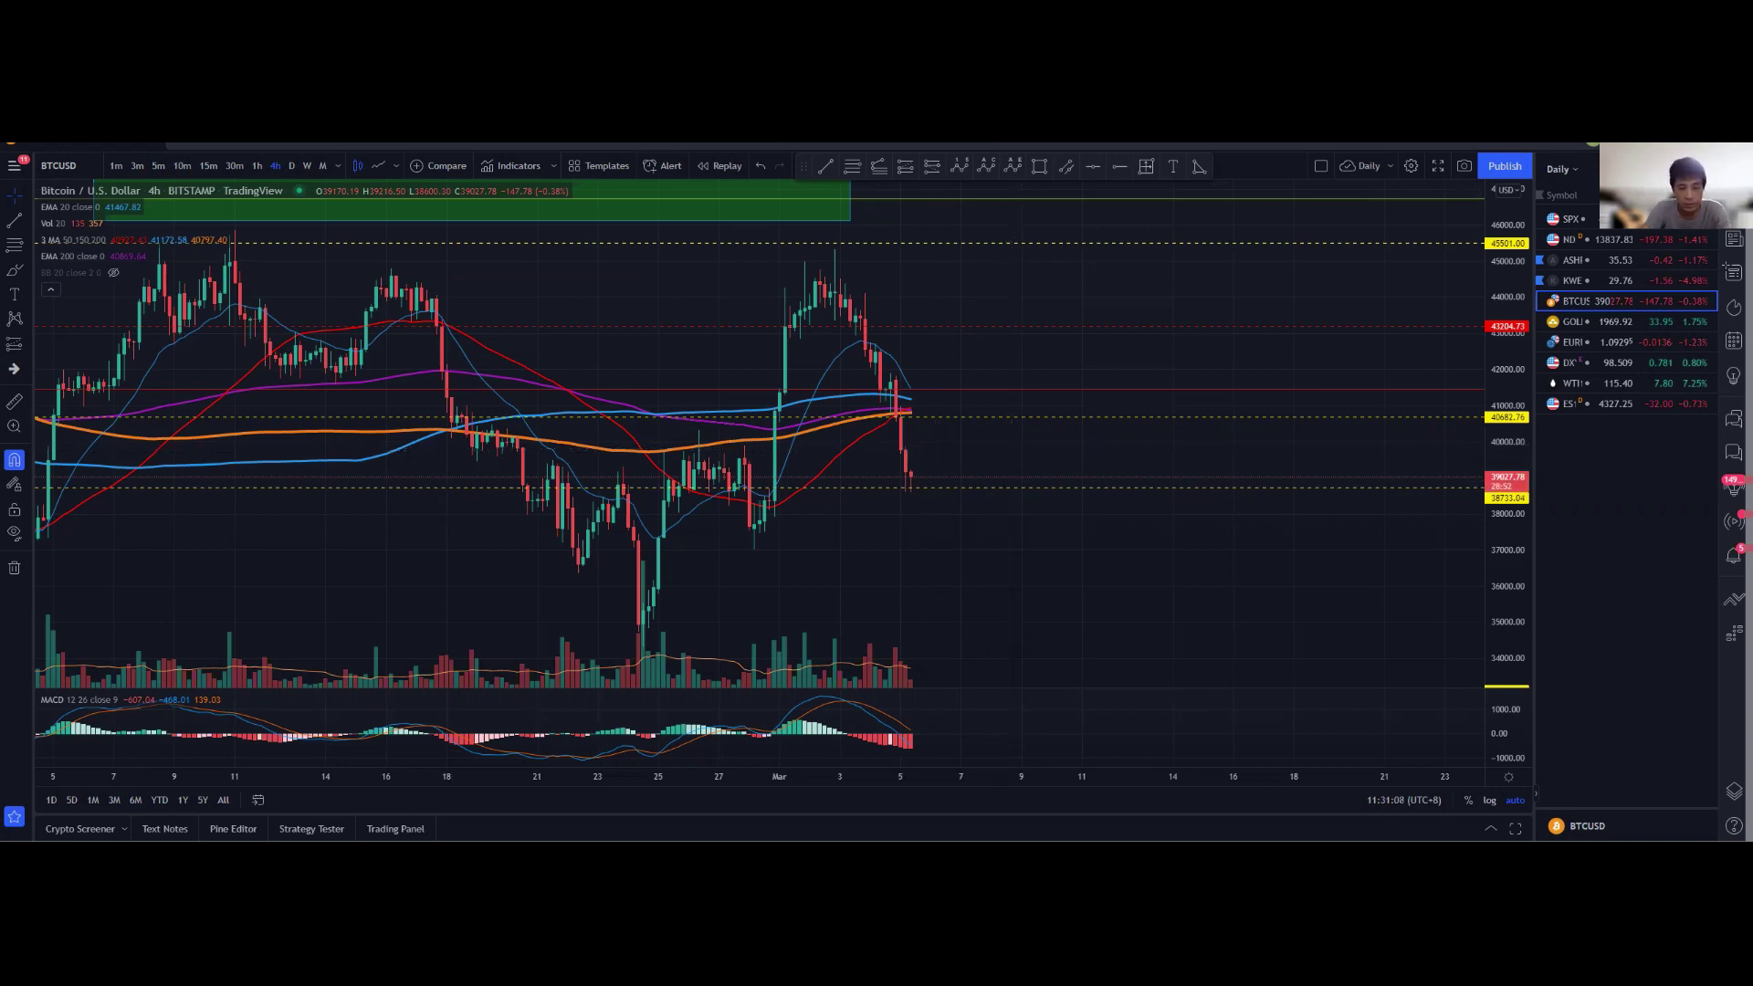
{"action": "key", "text": "alt+Tab"}
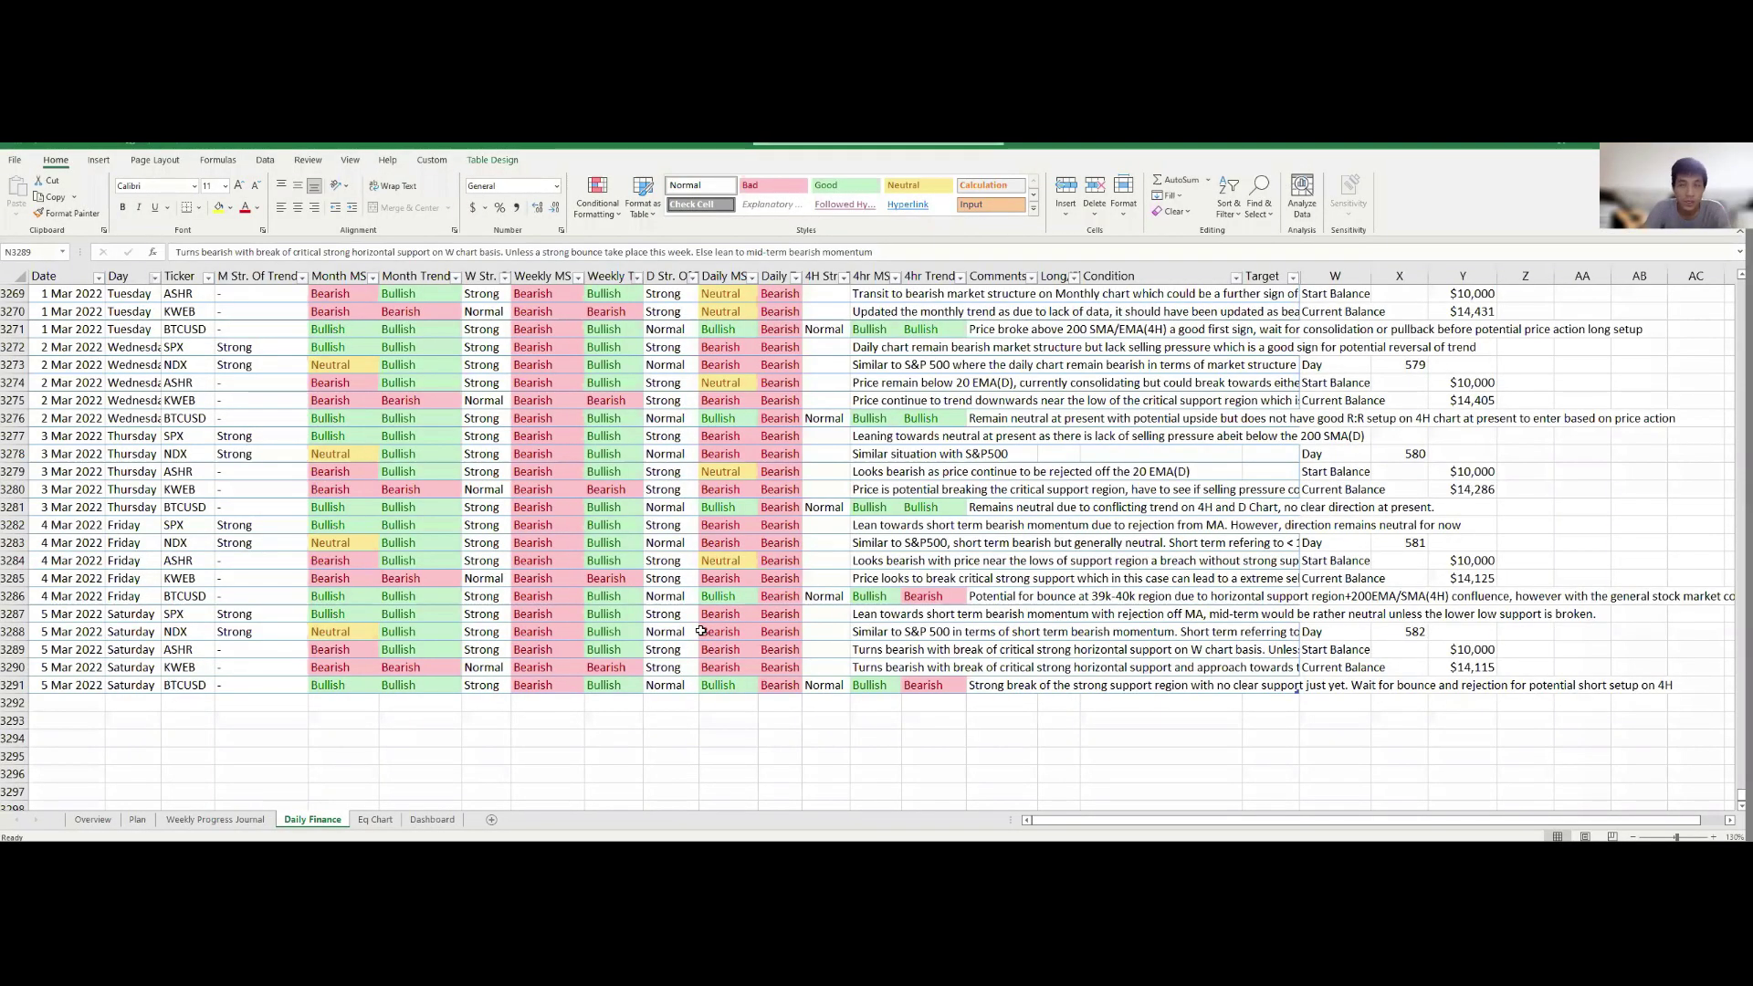
{"action": "left_click", "coordinate": [872, 652]}
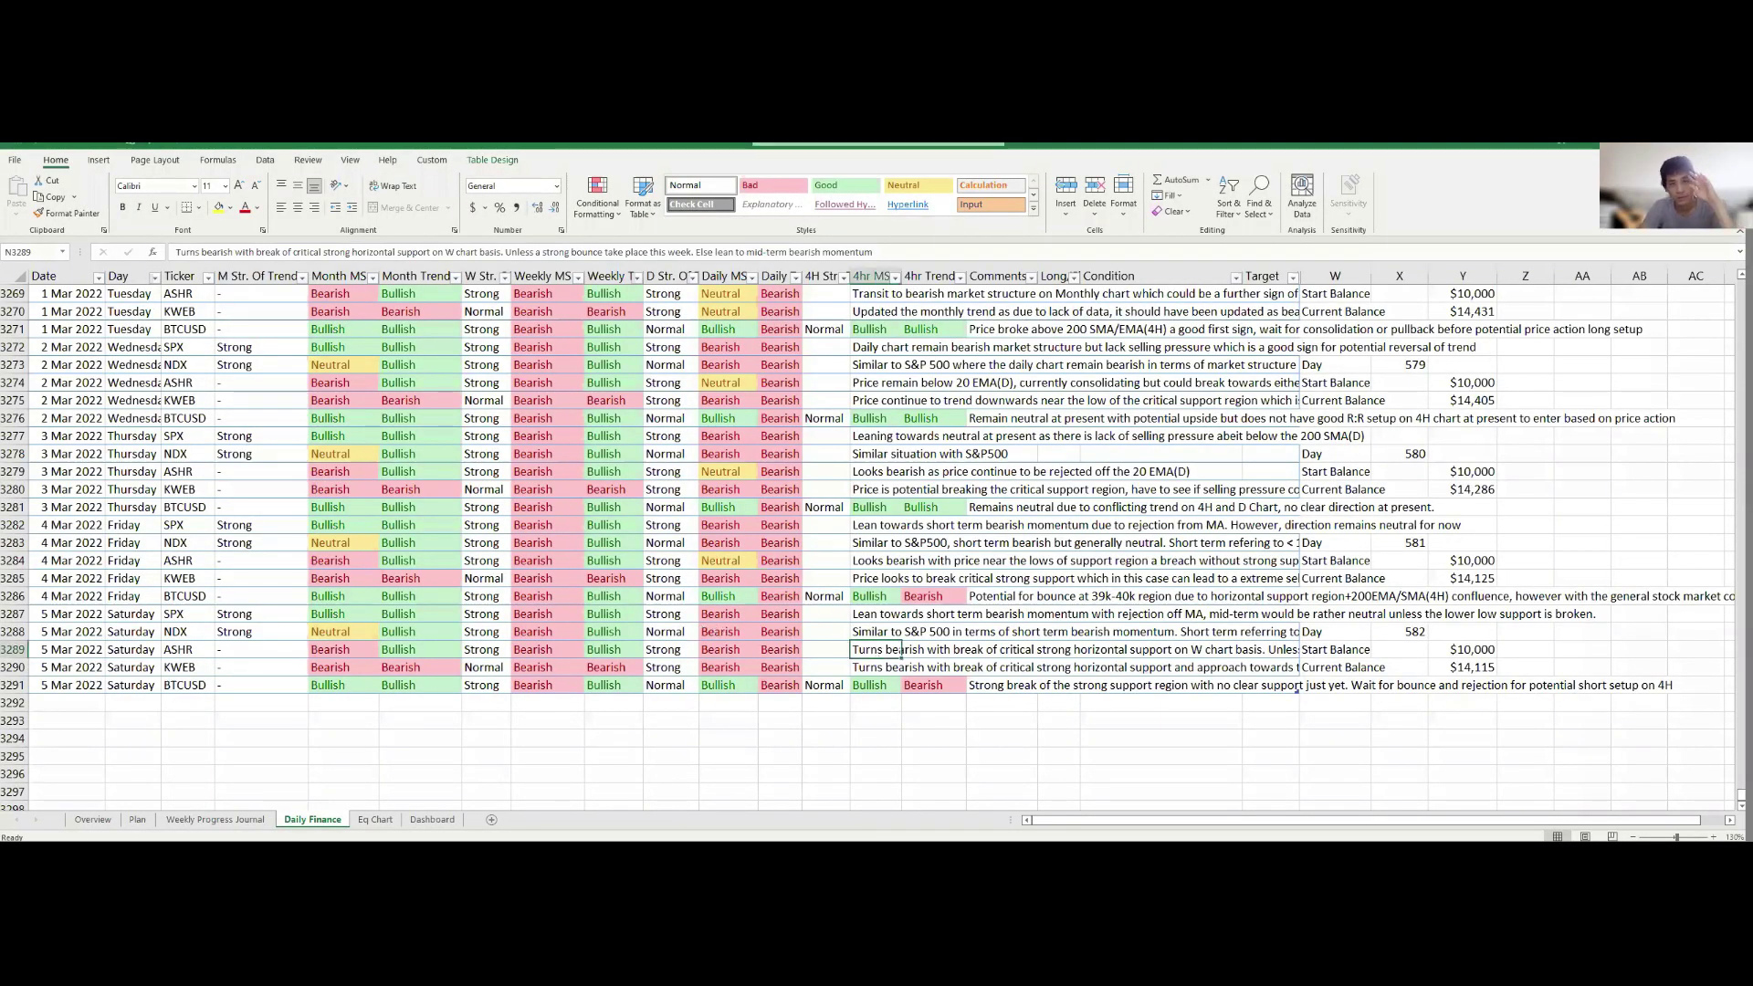